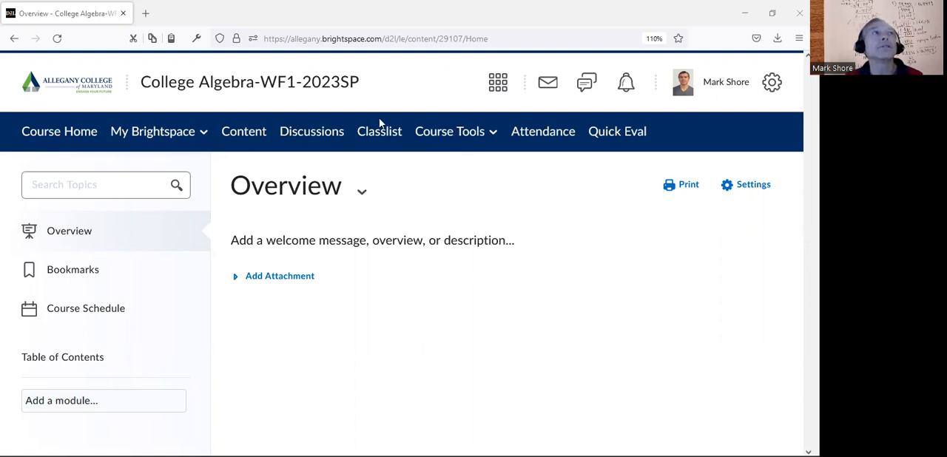
# Open the Learning Outcomes management page from the College Algebra course administration
pyautogui.click(466, 139)
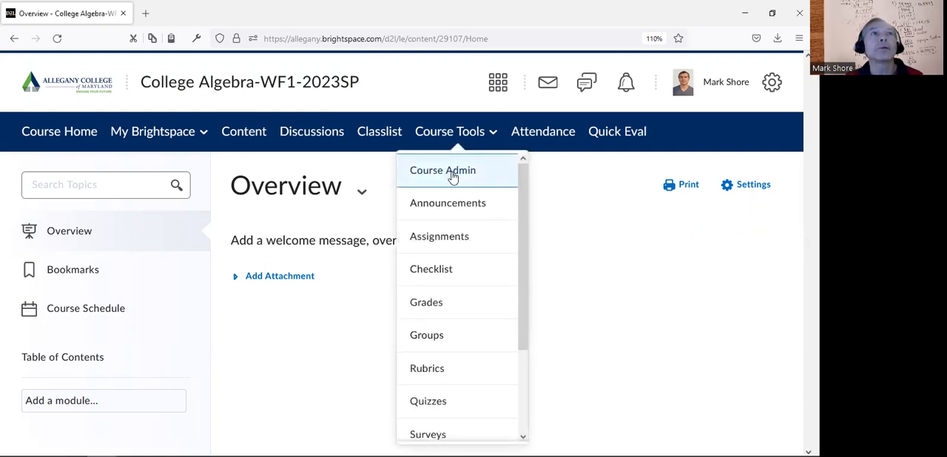
pyautogui.click(451, 174)
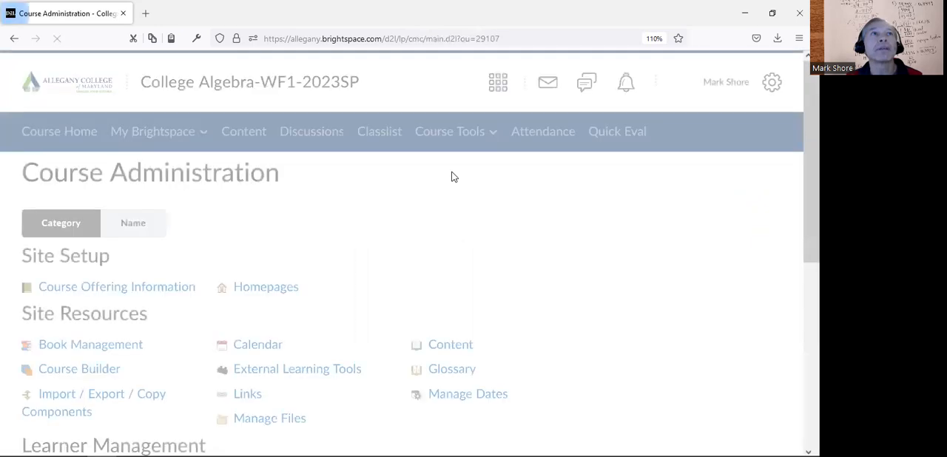
pyautogui.scroll(-4, 399, 251)
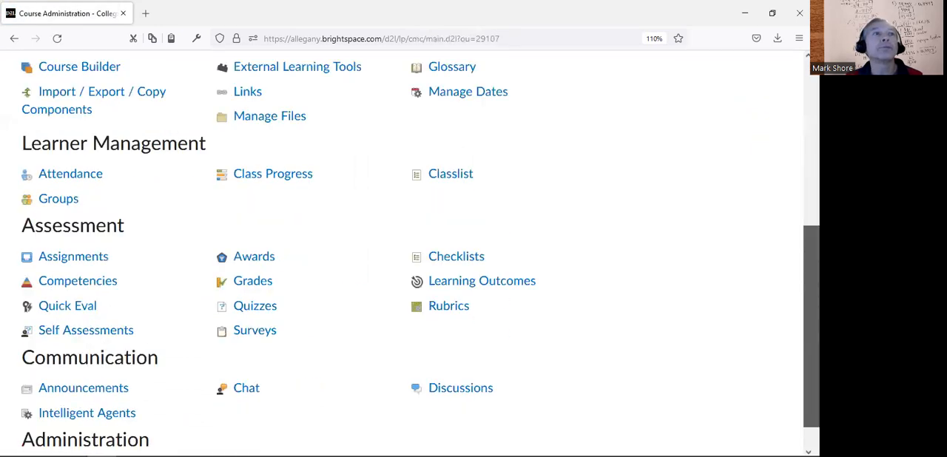
pyautogui.scroll(-1, 671, 325)
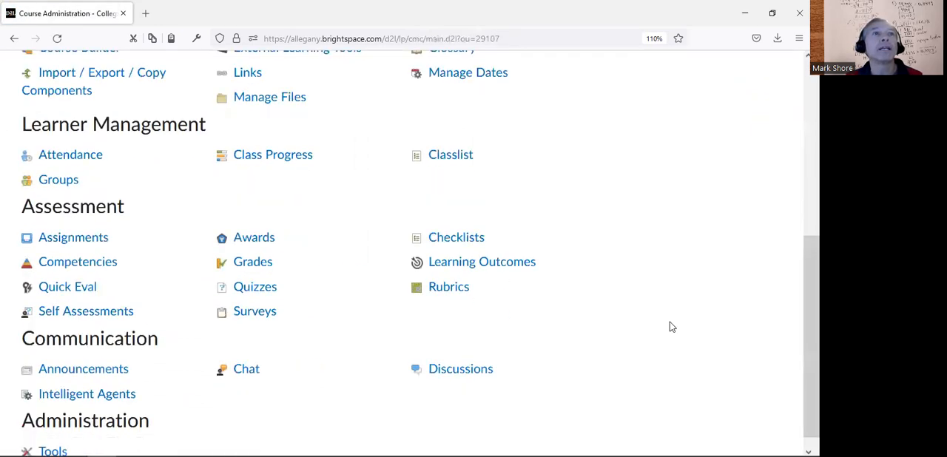
pyautogui.click(465, 268)
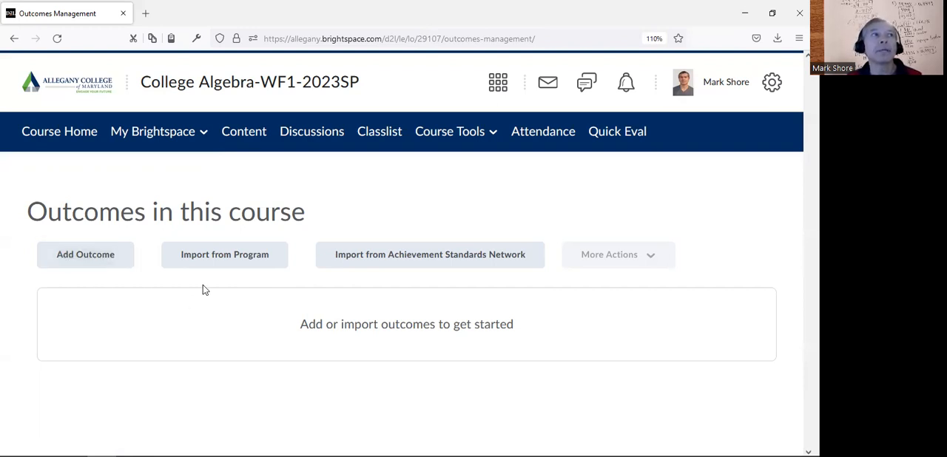
# Import outcomes SQR-2, SQR-3 and SQR-4 from the Gen Ed SLOs program into the course
pyautogui.click(230, 257)
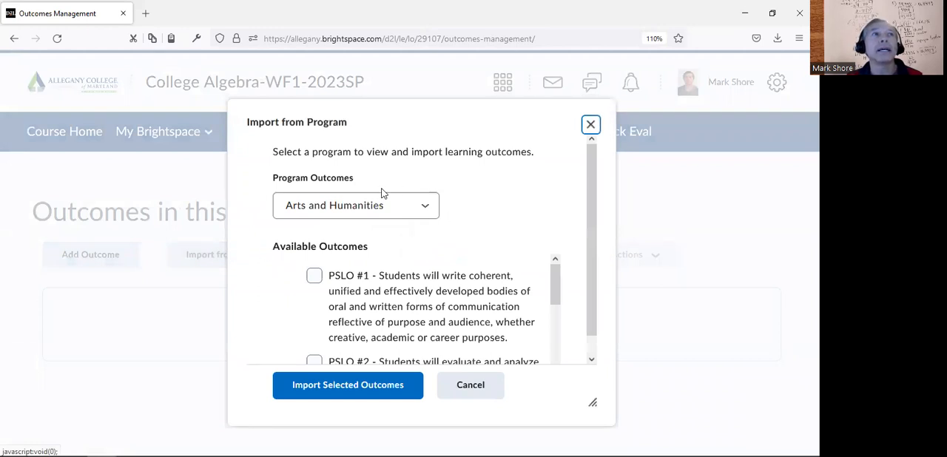
pyautogui.click(430, 209)
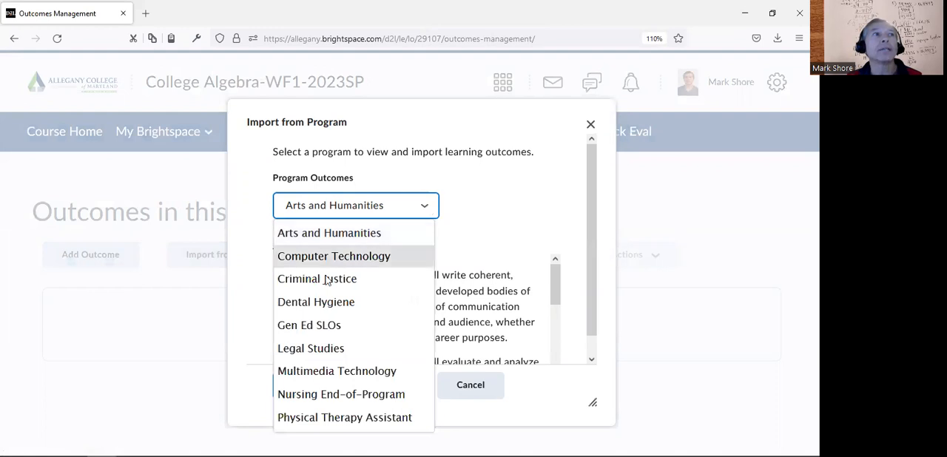
pyautogui.click(317, 331)
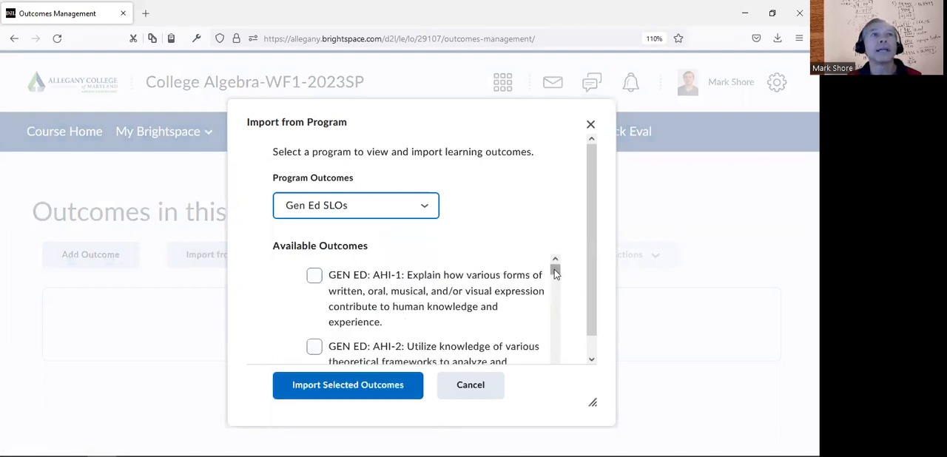
pyautogui.moveTo(555, 270); pyautogui.dragTo(560, 346)
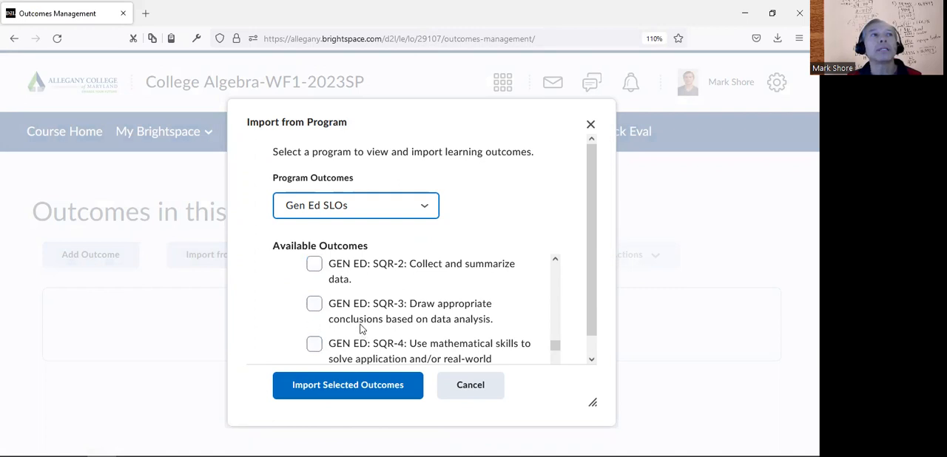
pyautogui.click(315, 264)
pyautogui.click(315, 304)
pyautogui.click(315, 344)
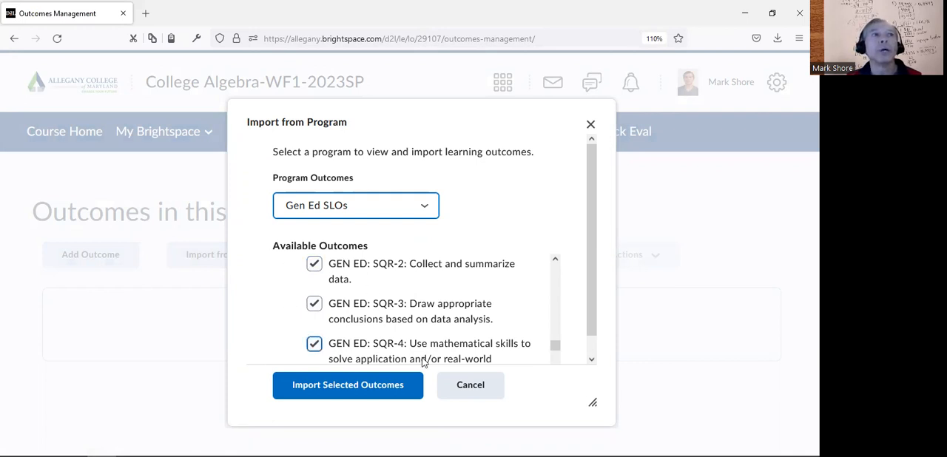
pyautogui.click(359, 385)
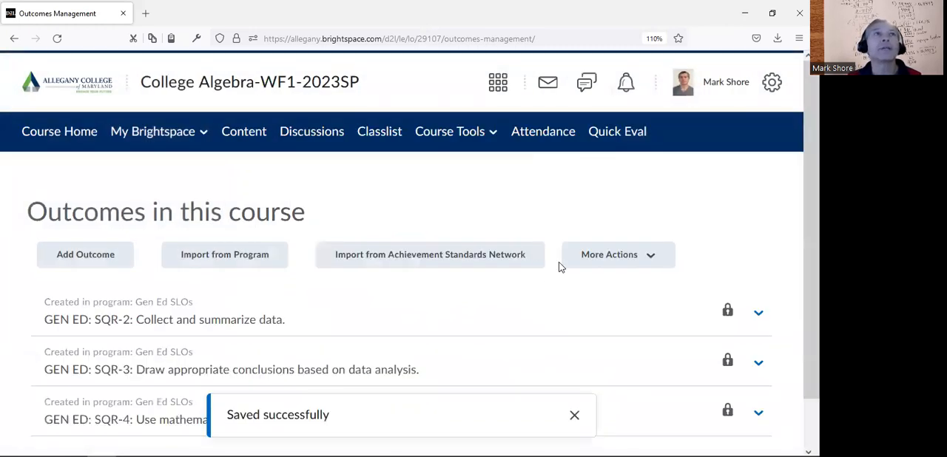
# Create a new assignment in the course's Assignments tool and name it "Test 4 (SQR-4)"
pyautogui.click(452, 133)
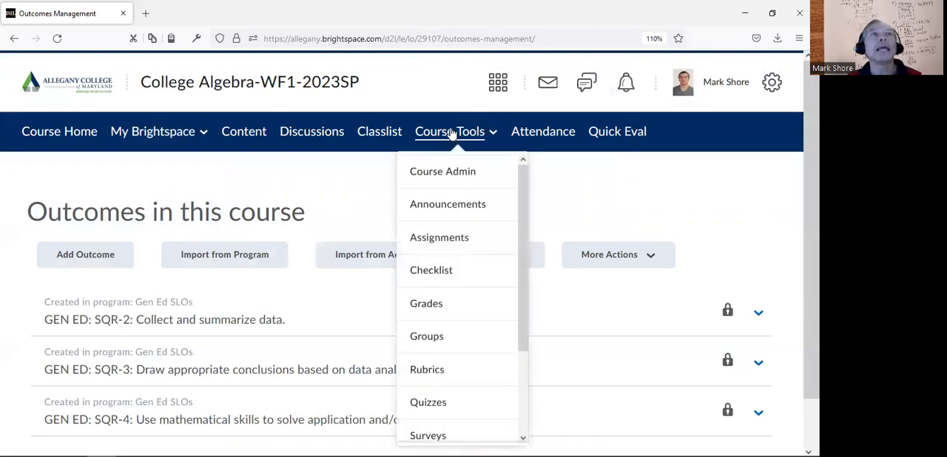
pyautogui.click(443, 239)
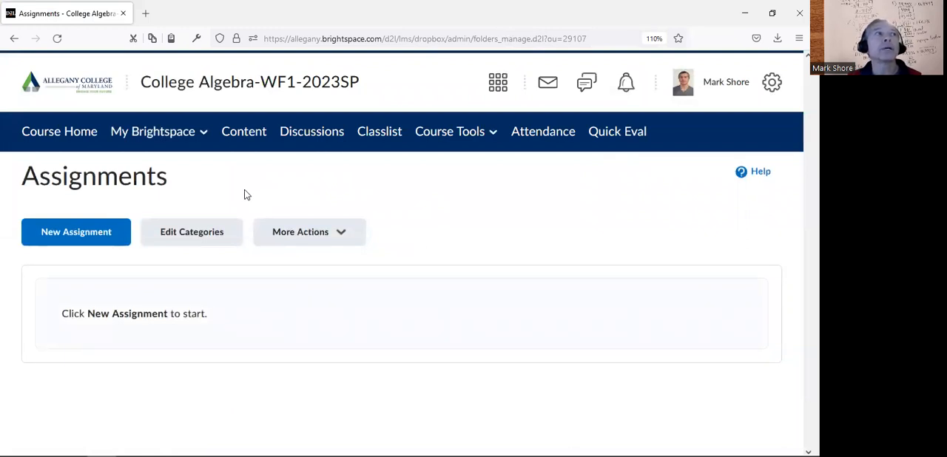
pyautogui.click(80, 238)
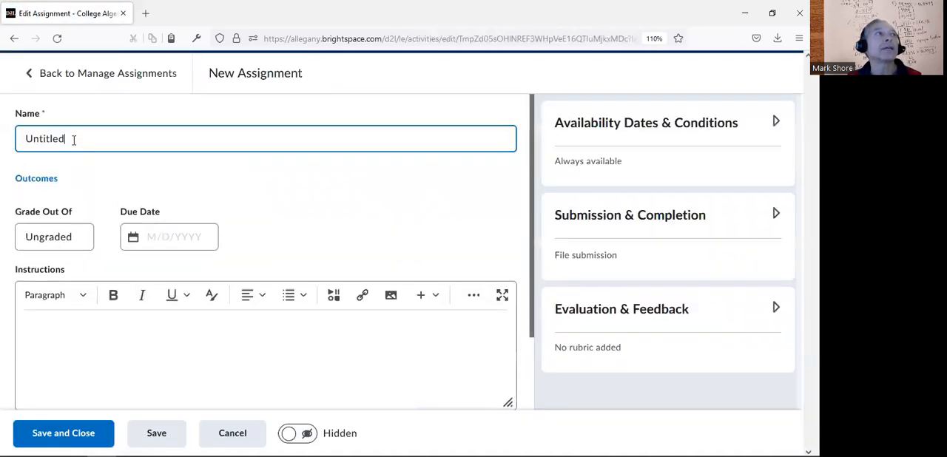
pyautogui.press('BackSpace')
pyautogui.press('BackSpace')
pyautogui.press('BackSpace')
pyautogui.press('BackSpace')
pyautogui.press('BackSpace')
pyautogui.press('BackSpace')
pyautogui.press('BackSpace')
pyautogui.press('BackSpace')
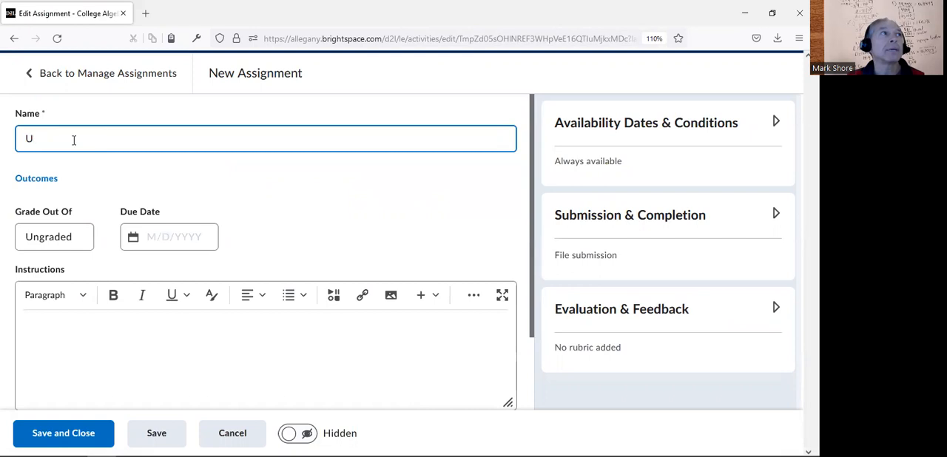
pyautogui.write('Test')
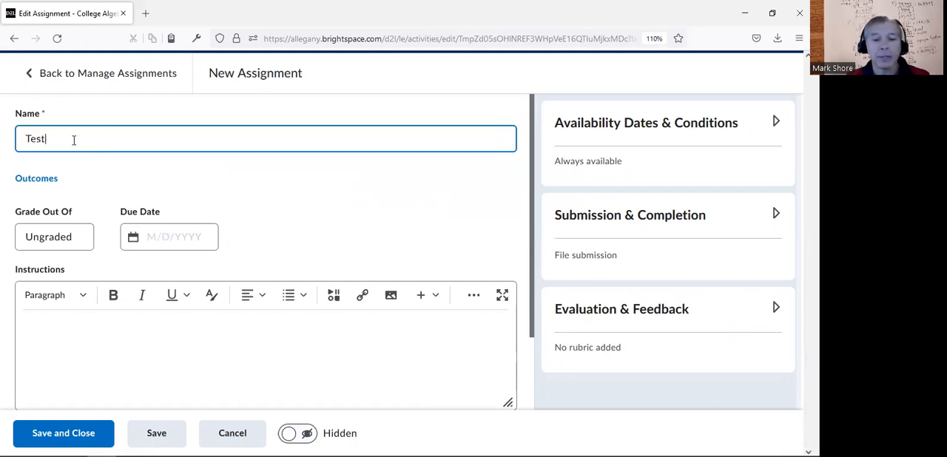
pyautogui.write(' 4 (')
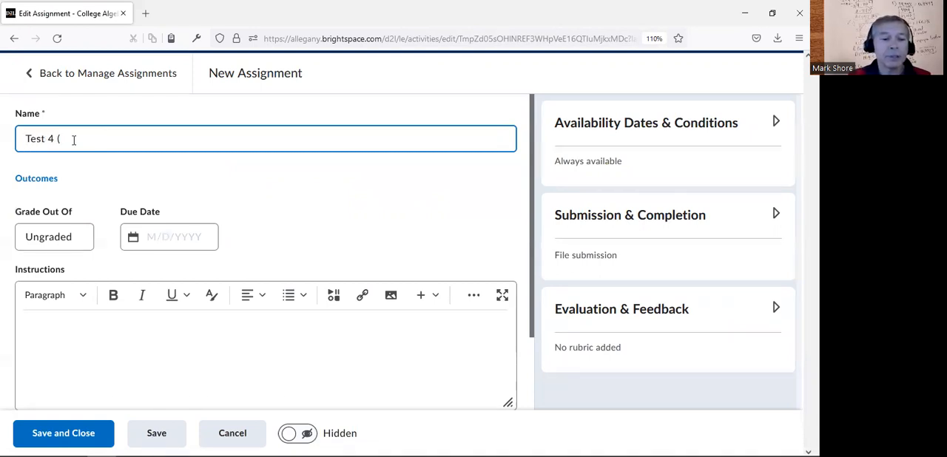
pyautogui.write('SQR-')
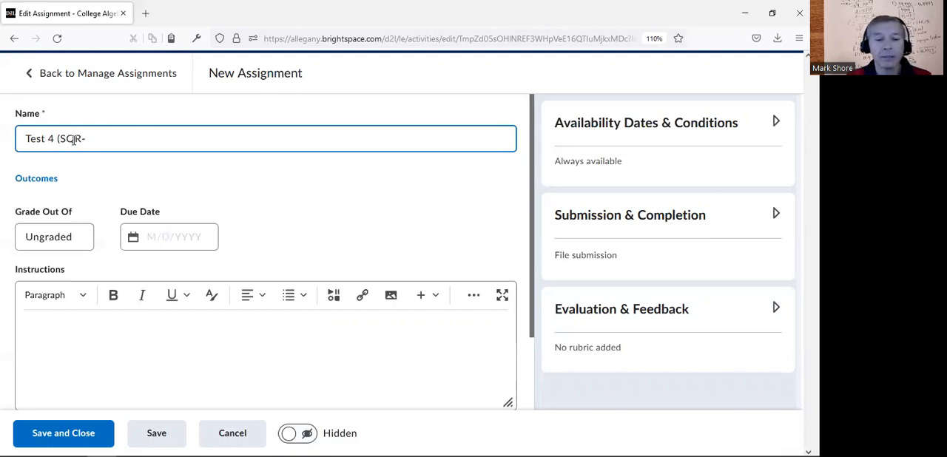
pyautogui.write('4)')
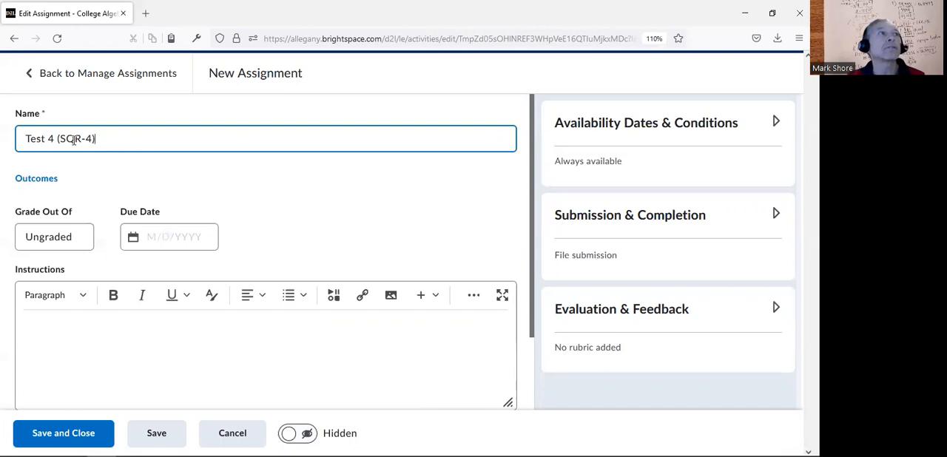
# Set the assignment's grade to out of 200 points and its due date to 12/13/2022
pyautogui.click(44, 239)
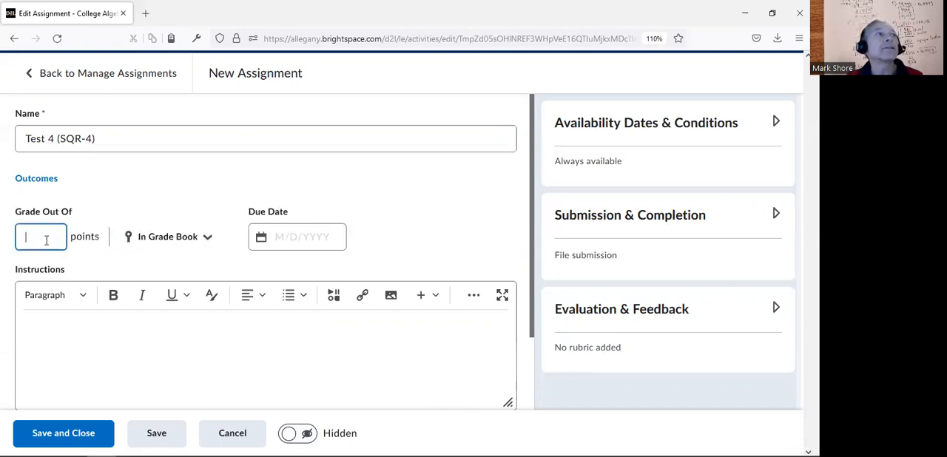
pyautogui.write('200')
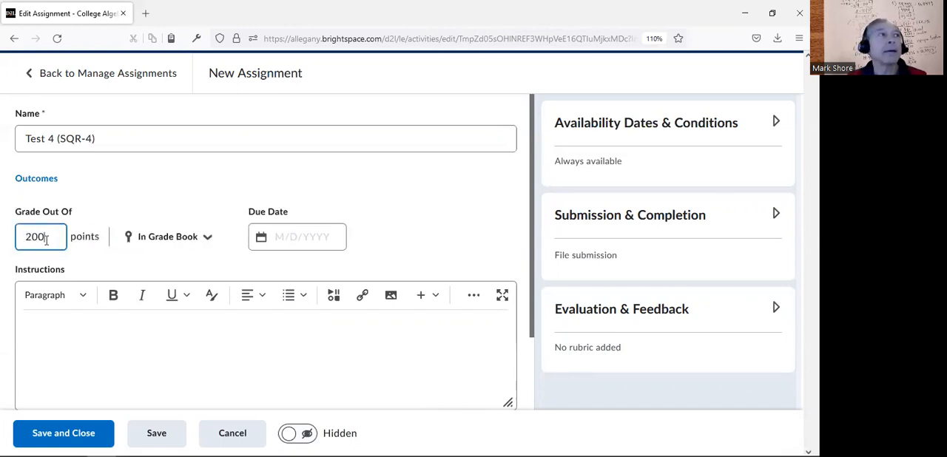
pyautogui.click(377, 201)
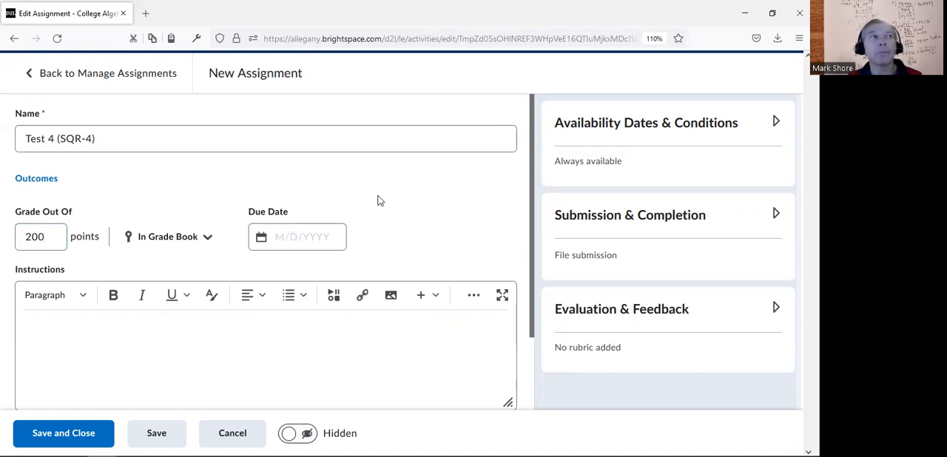
pyautogui.click(312, 233)
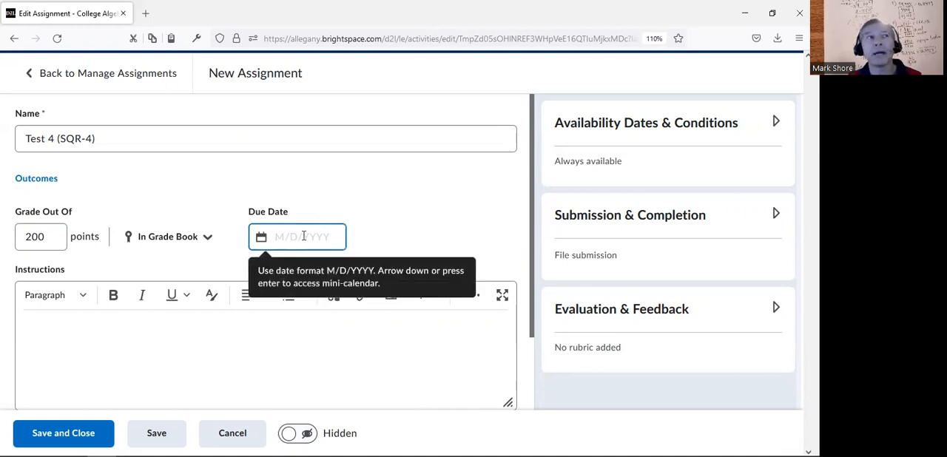
pyautogui.click(303, 236)
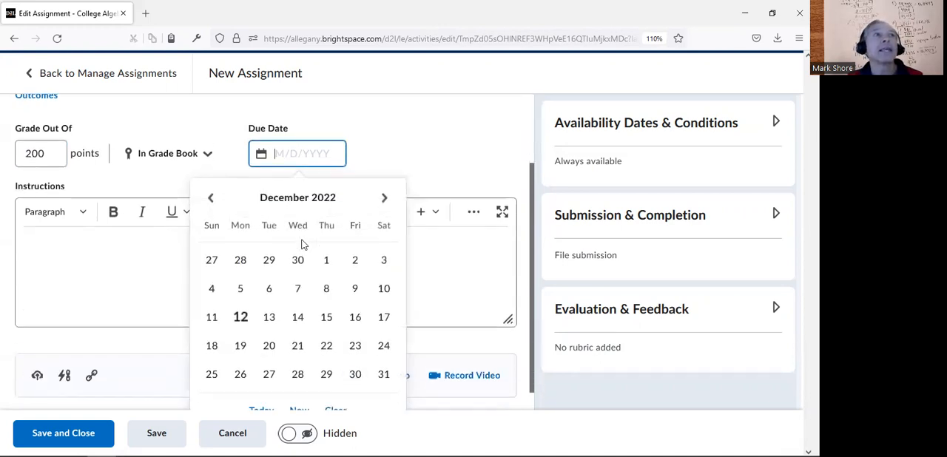
pyautogui.click(271, 306)
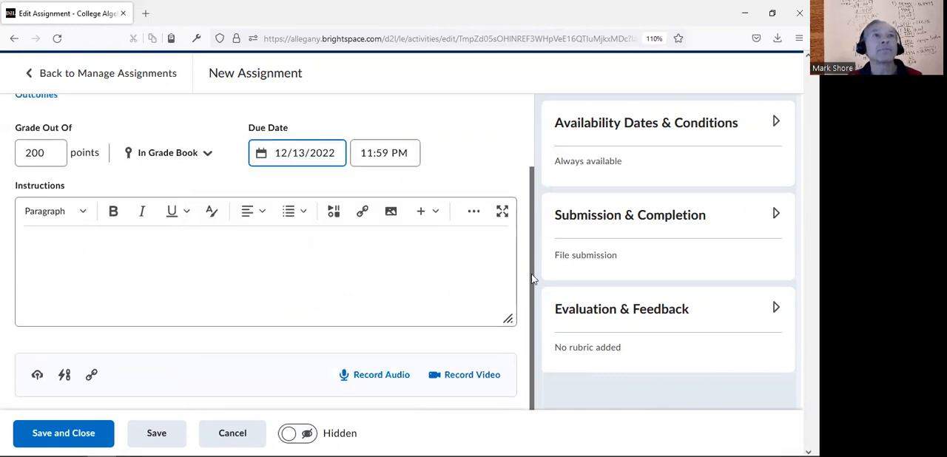
# Attach the learning outcomes GEN ED: SQR-3 and GEN ED: SQR-4 to the assignment
pyautogui.moveTo(531, 274); pyautogui.dragTo(524, 191)
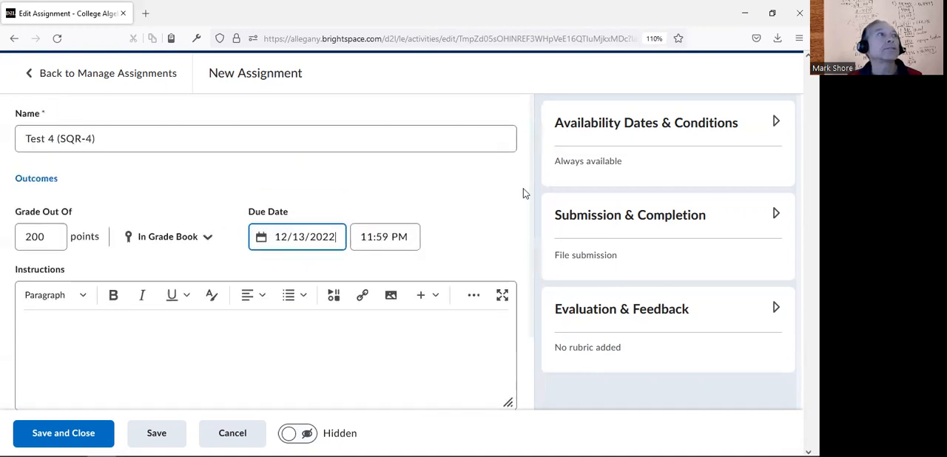
pyautogui.click(35, 182)
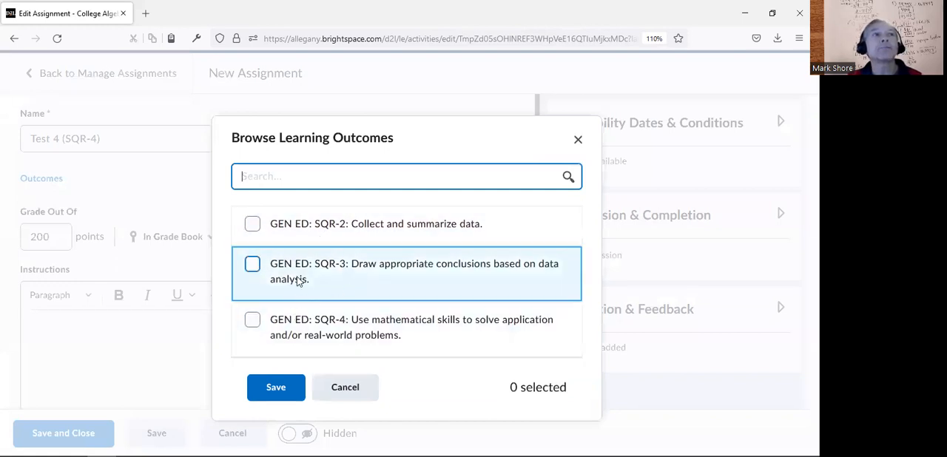
pyautogui.click(252, 264)
pyautogui.click(254, 320)
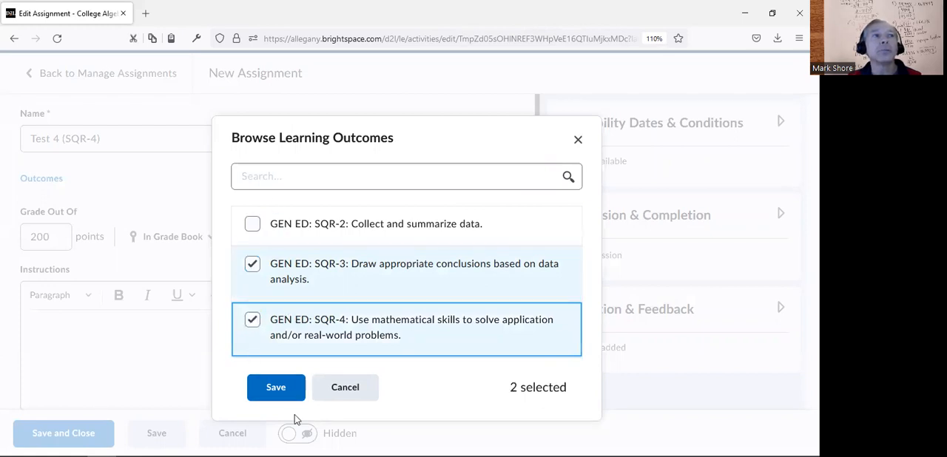
pyautogui.click(266, 389)
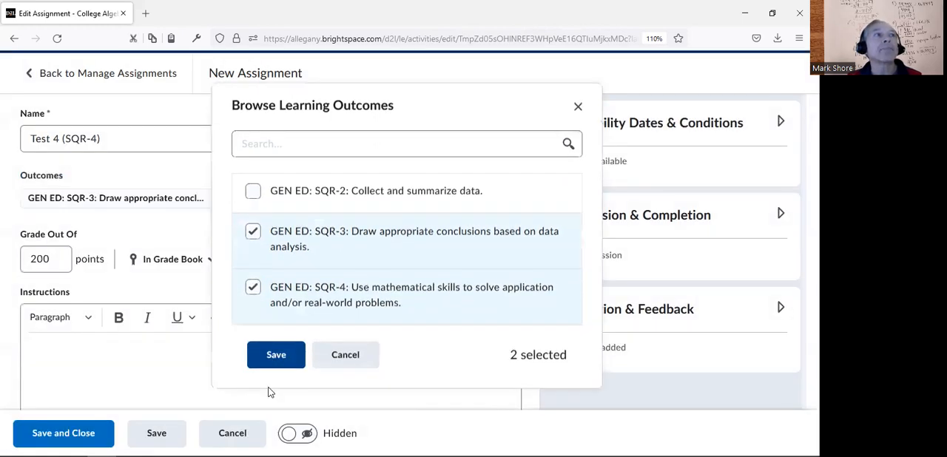
# Set the assignment's submission type to On paper submission, then save and close the assignment
pyautogui.click(654, 219)
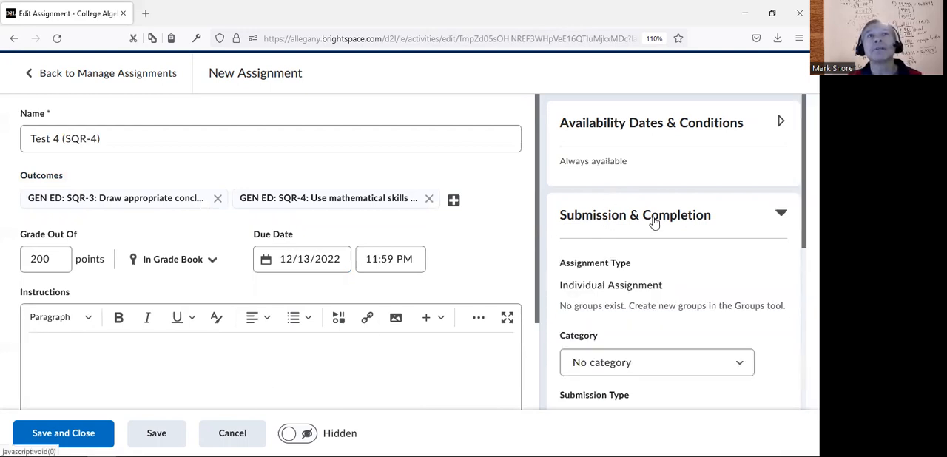
pyautogui.scroll(-3, 734, 209)
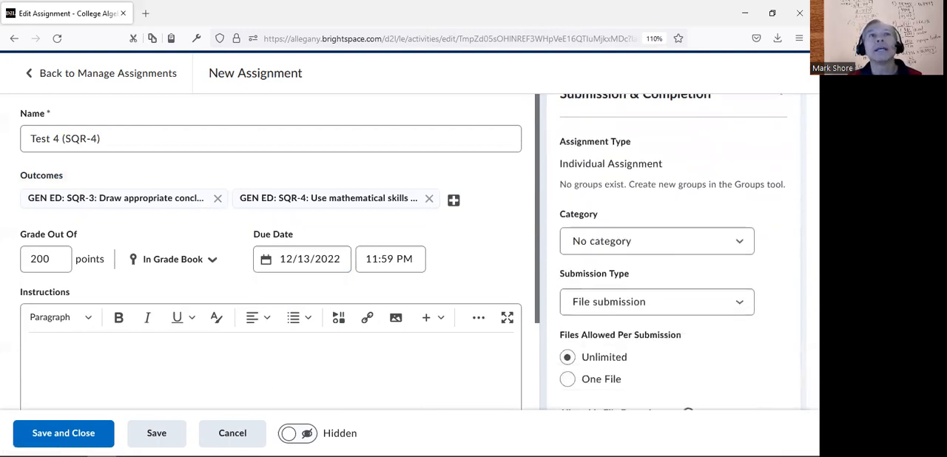
pyautogui.click(738, 209)
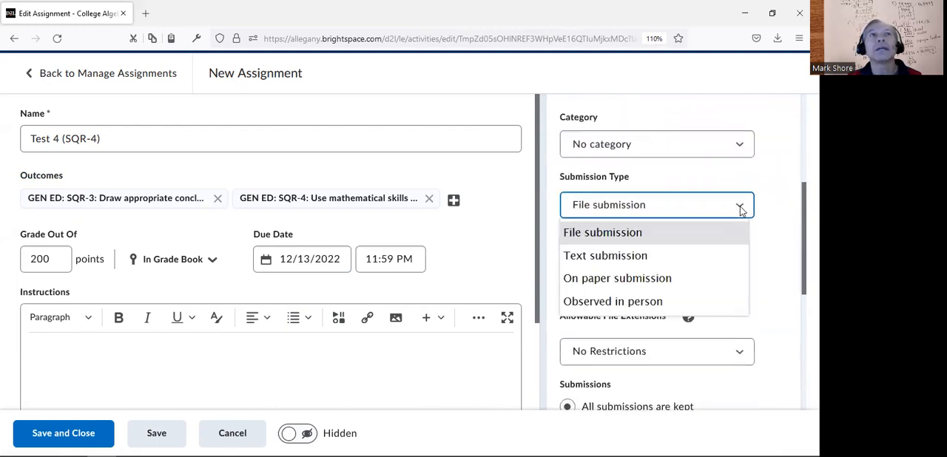
pyautogui.click(641, 280)
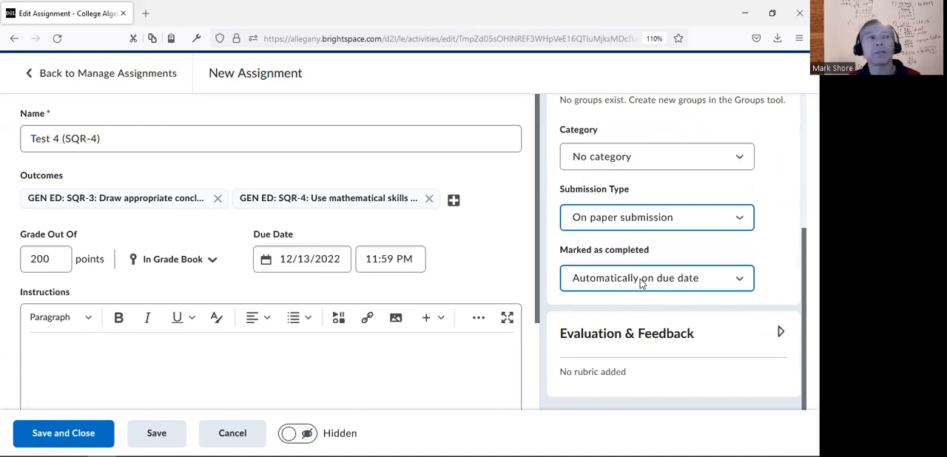
pyautogui.click(74, 435)
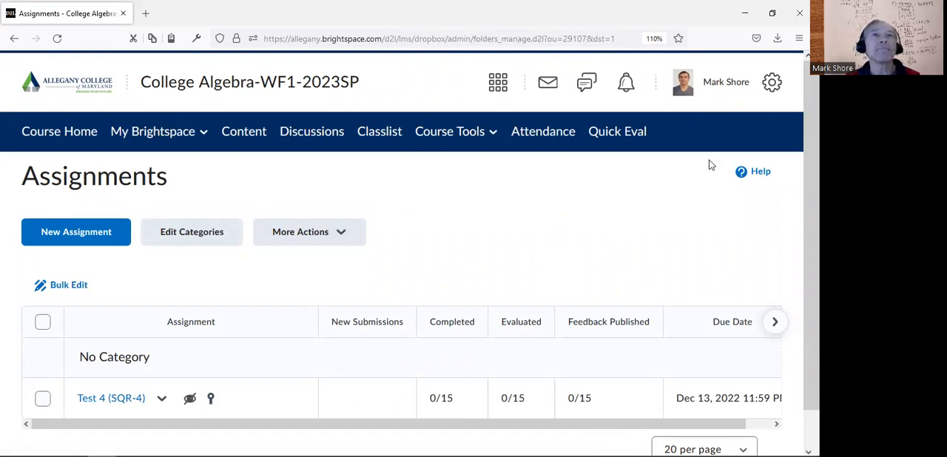
pyautogui.scroll(-1, 509, 302)
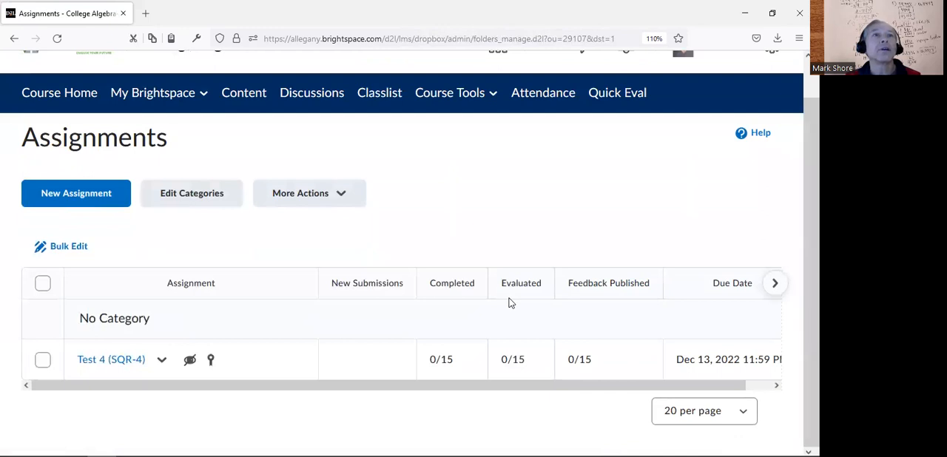
# Open the Test 4 (SQR-4) submissions and start evaluating the first student in the list
pyautogui.click(109, 360)
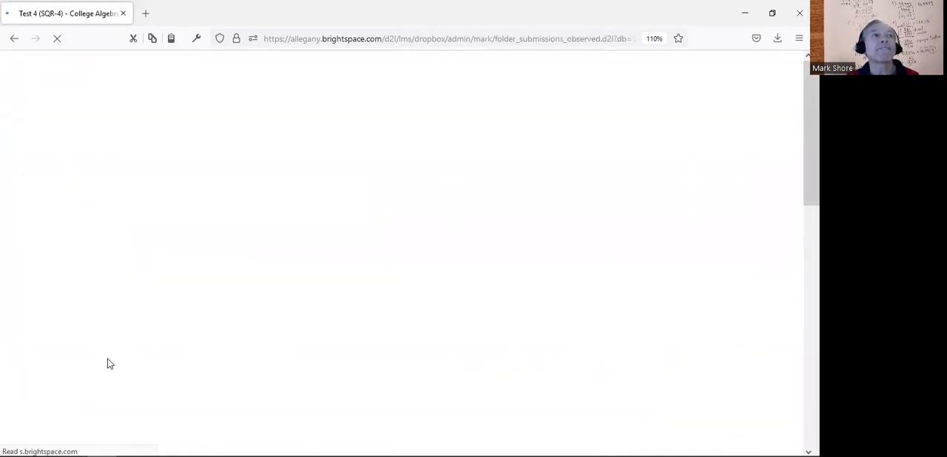
pyautogui.scroll(-5, 626, 199)
pyautogui.moveTo(812, 208); pyautogui.dragTo(812, 224)
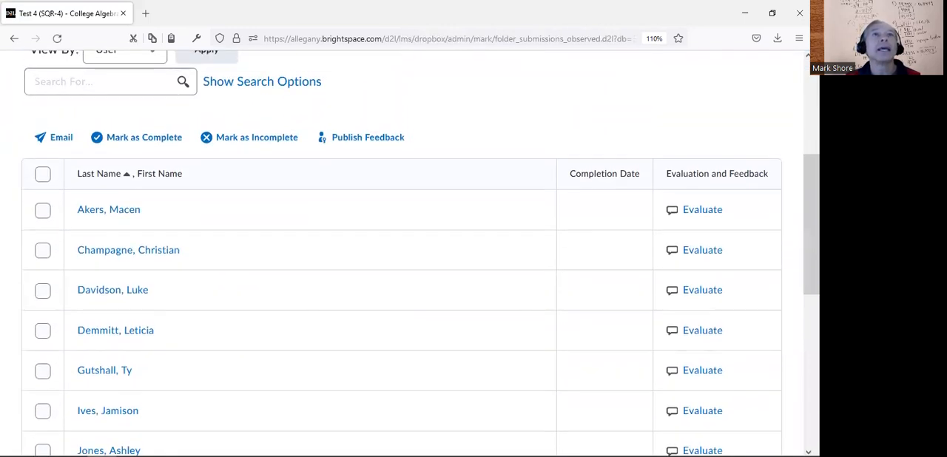
pyautogui.click(702, 210)
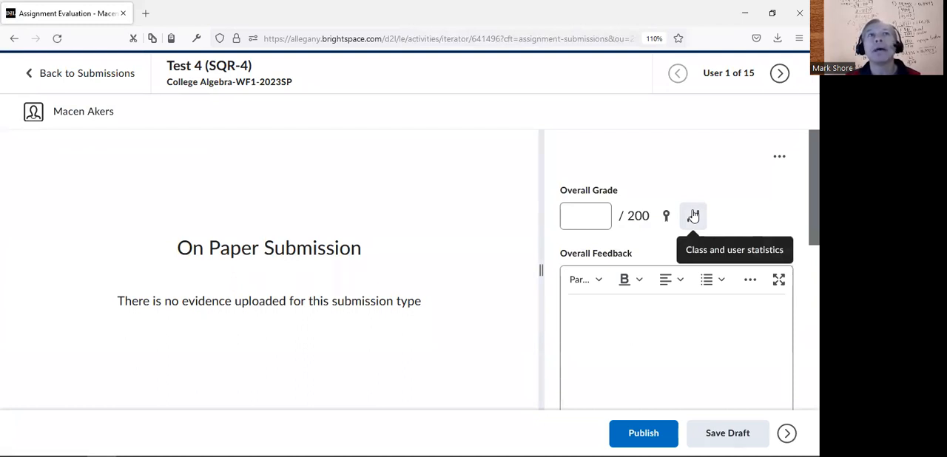
# Enter an overall grade of 190 out of 200 for the first student
pyautogui.click(579, 217)
pyautogui.write('190')
pyautogui.click(657, 168)
# Rate outcome SQR-3 as Proficient and SQR-4 as Approaching Proficiency, then publish the student's evaluation
pyautogui.scroll(-3, 676, 281)
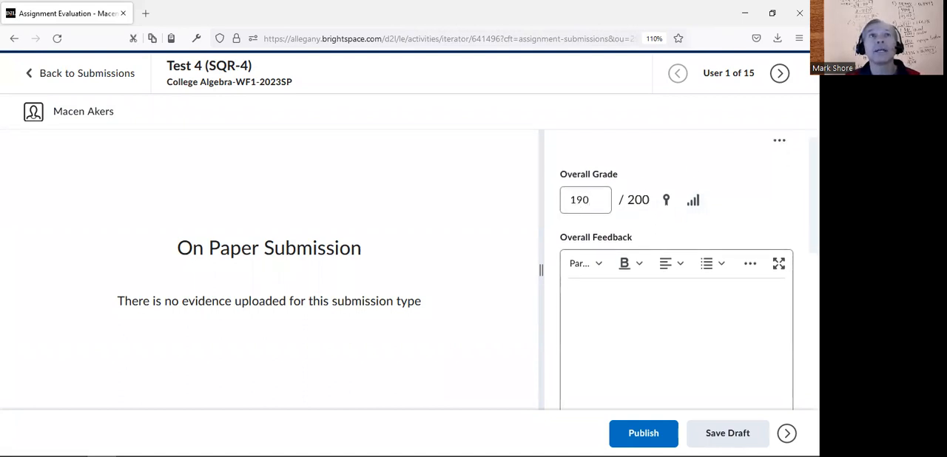
pyautogui.scroll(-6, 676, 270)
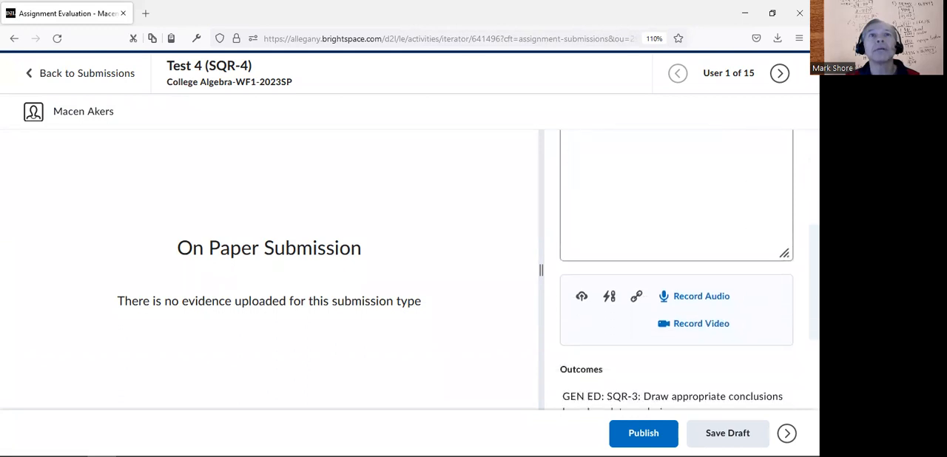
pyautogui.scroll(-2, 677, 271)
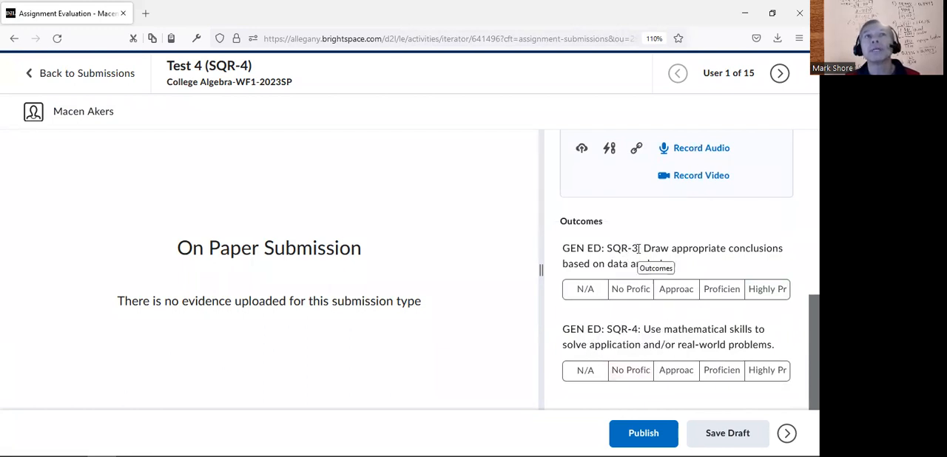
pyautogui.click(717, 291)
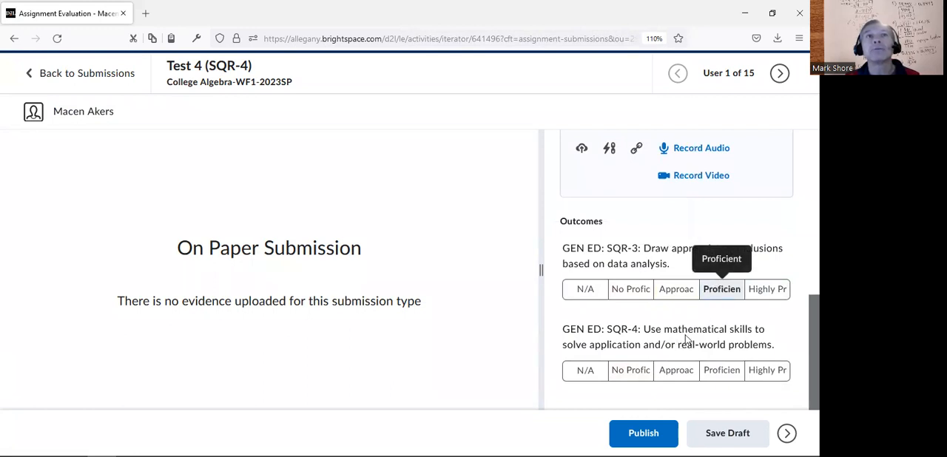
pyautogui.click(668, 376)
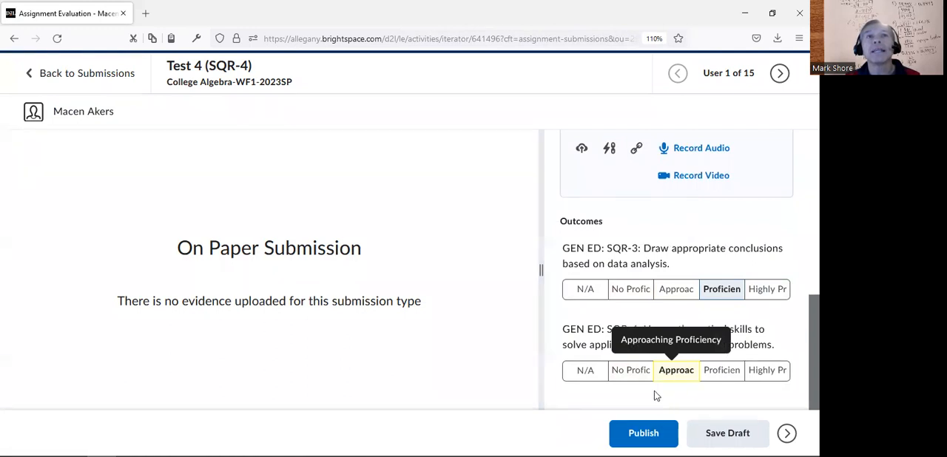
pyautogui.click(644, 433)
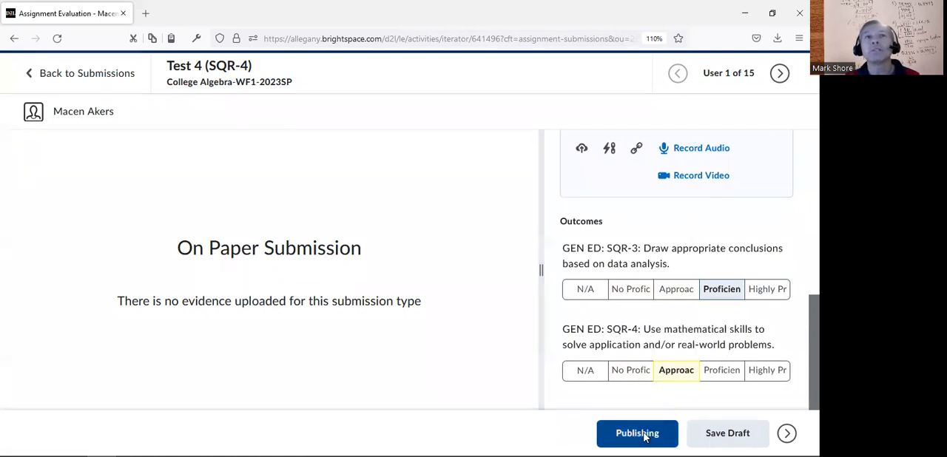
# View the second student's evaluation form down to its outcomes, then return to the submissions list
pyautogui.click(787, 434)
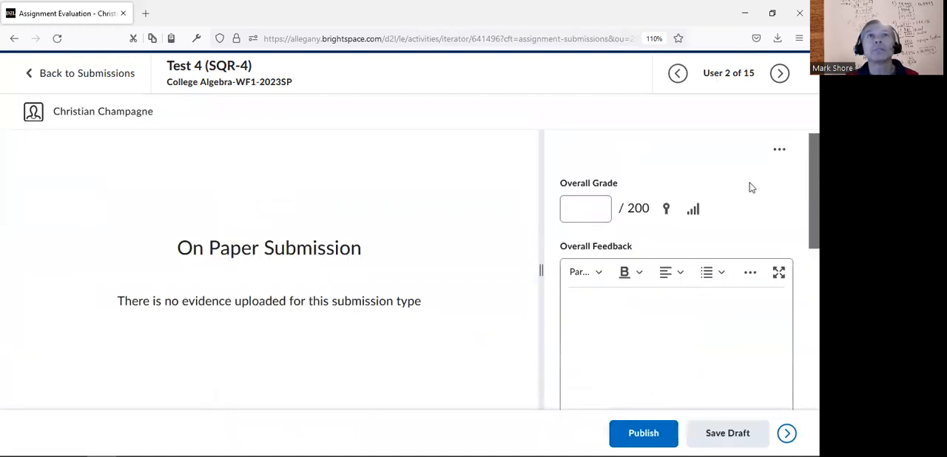
pyautogui.scroll(-5, 677, 274)
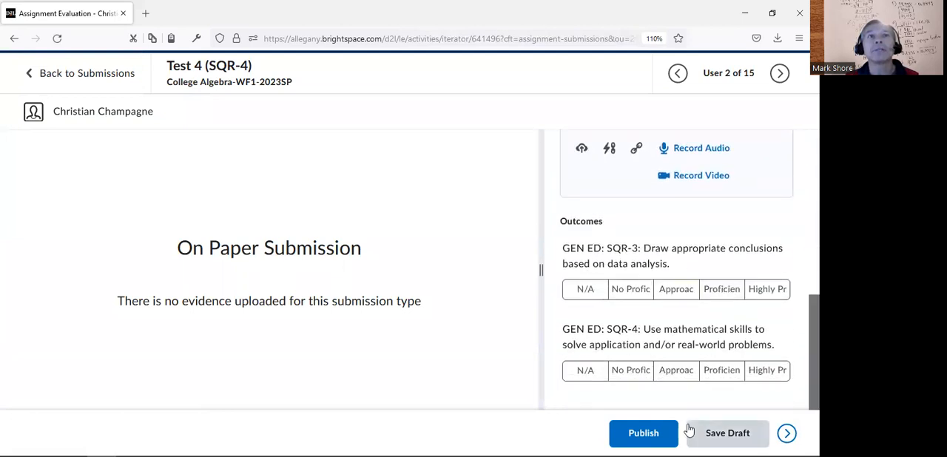
pyautogui.click(117, 74)
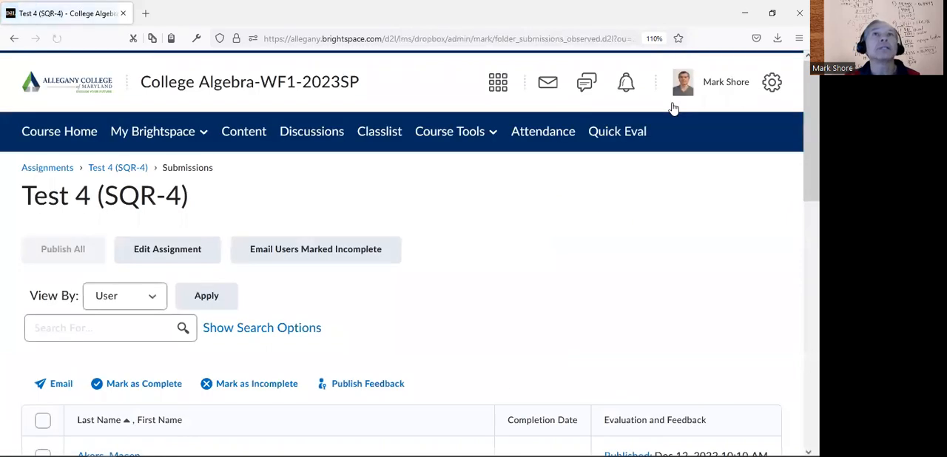
# Examine the evaluation status of all students in the Test 4 (SQR-4) submissions list and the available page-size options
pyautogui.scroll(-3, 666, 253)
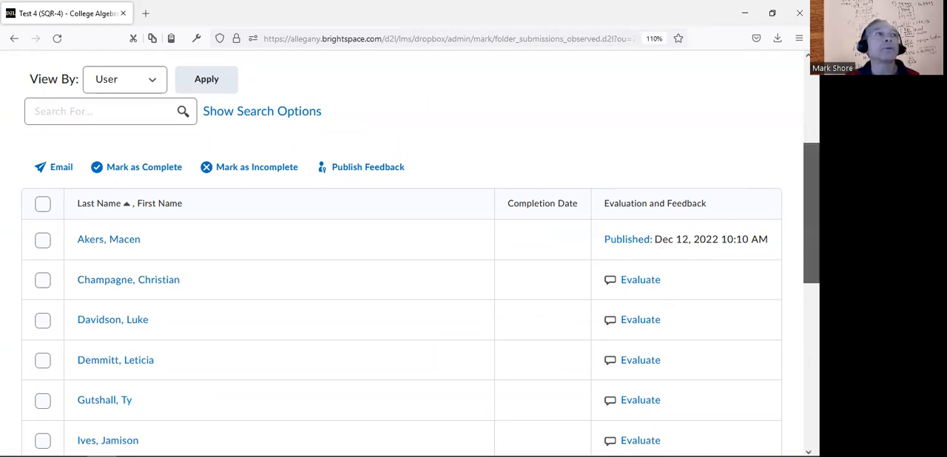
pyautogui.scroll(-4, 412, 253)
pyautogui.scroll(-2, 413, 253)
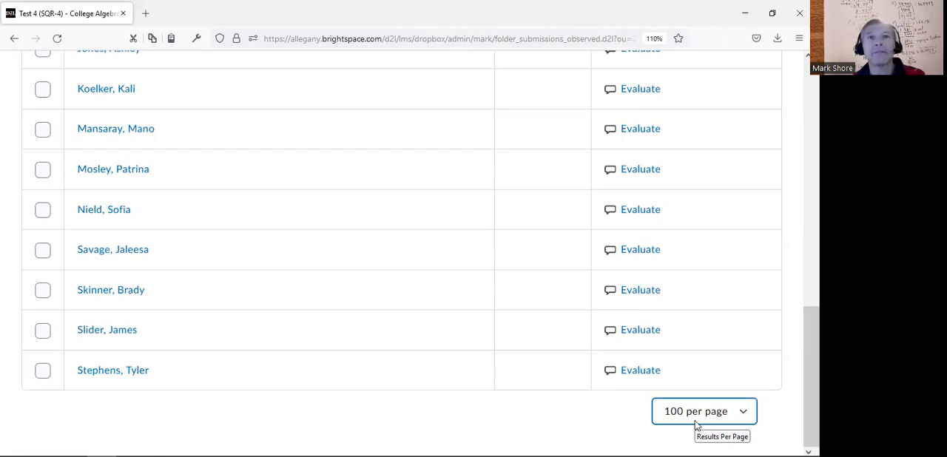
pyautogui.click(745, 416)
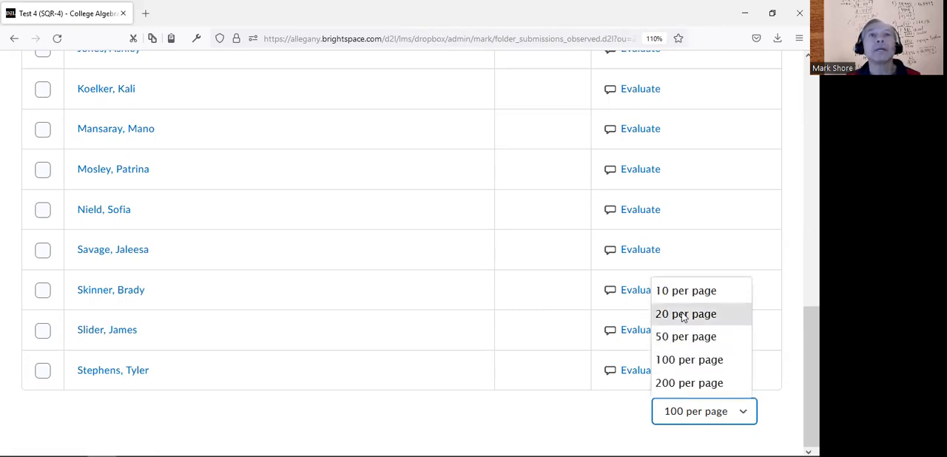
pyautogui.click(575, 436)
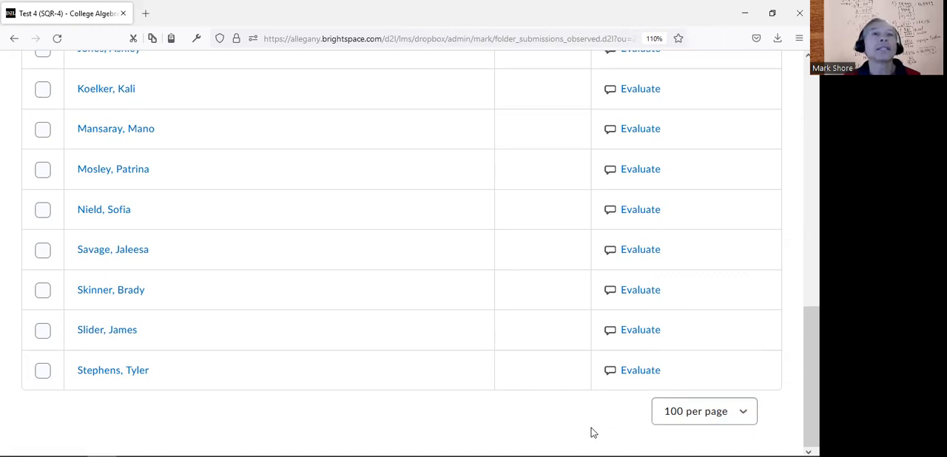
pyautogui.scroll(2, 420, 250)
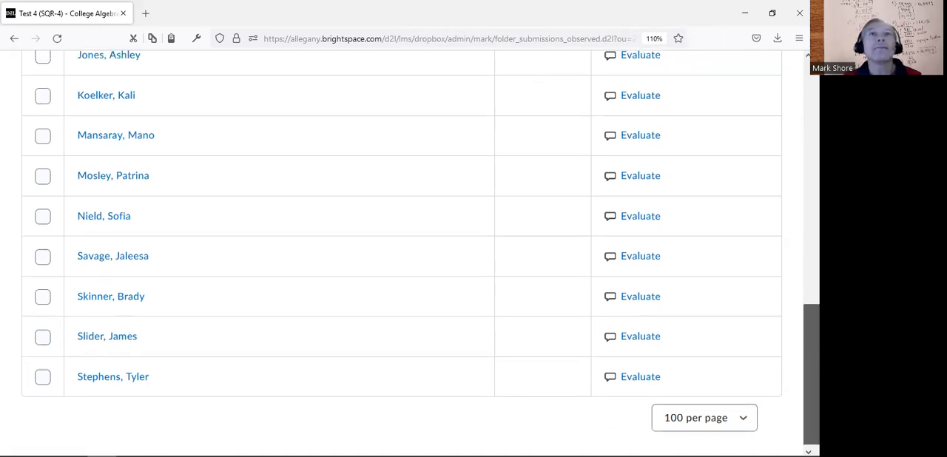
pyautogui.scroll(10, 793, 248)
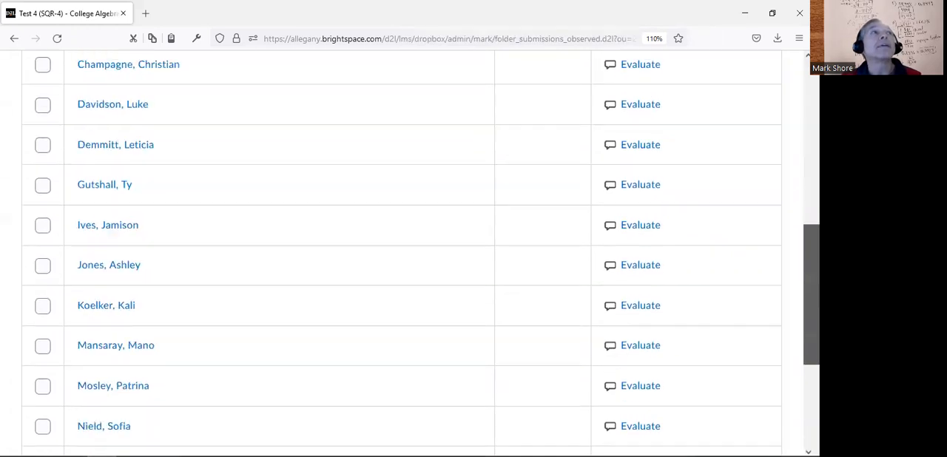
pyautogui.scroll(-5, 792, 247)
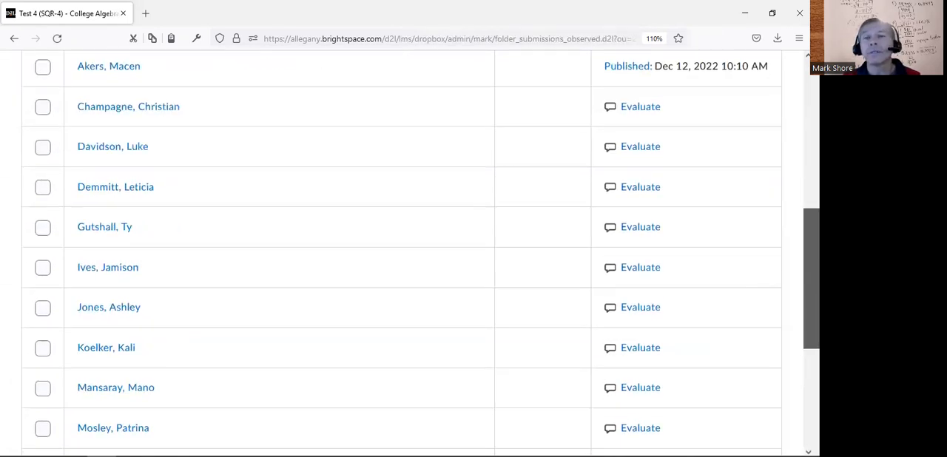
pyautogui.scroll(-4, 785, 204)
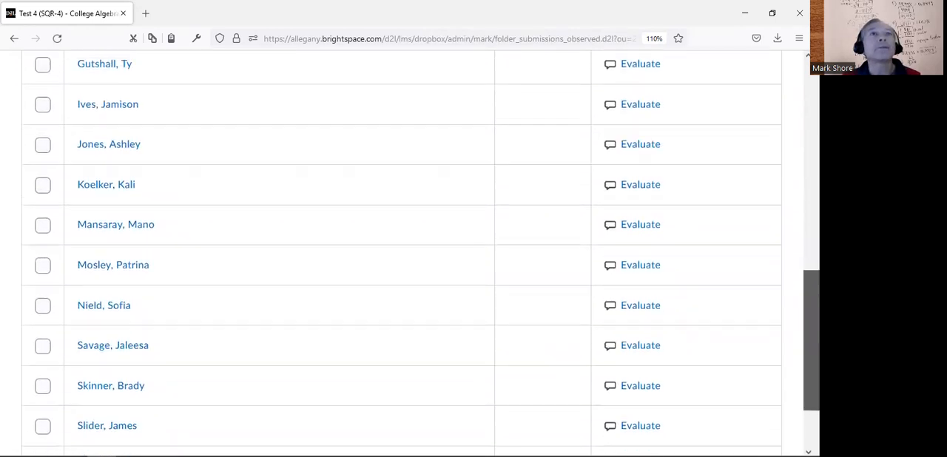
pyautogui.scroll(9, 785, 203)
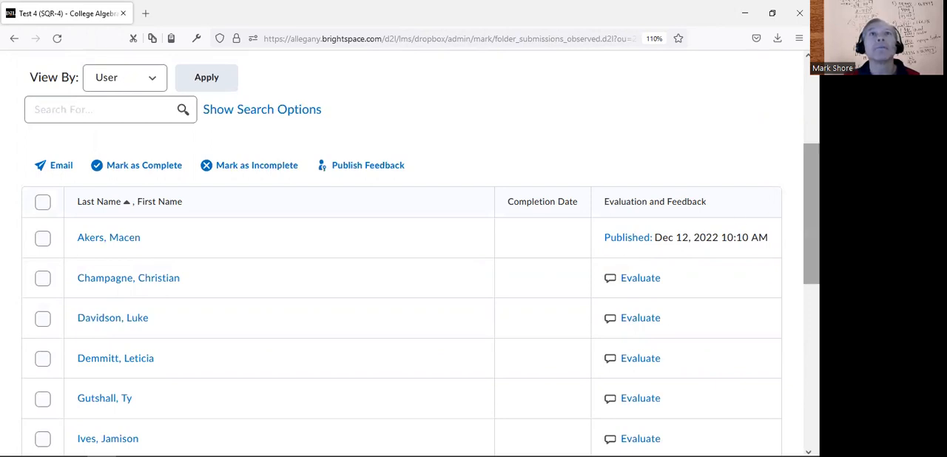
pyautogui.scroll(5, 788, 116)
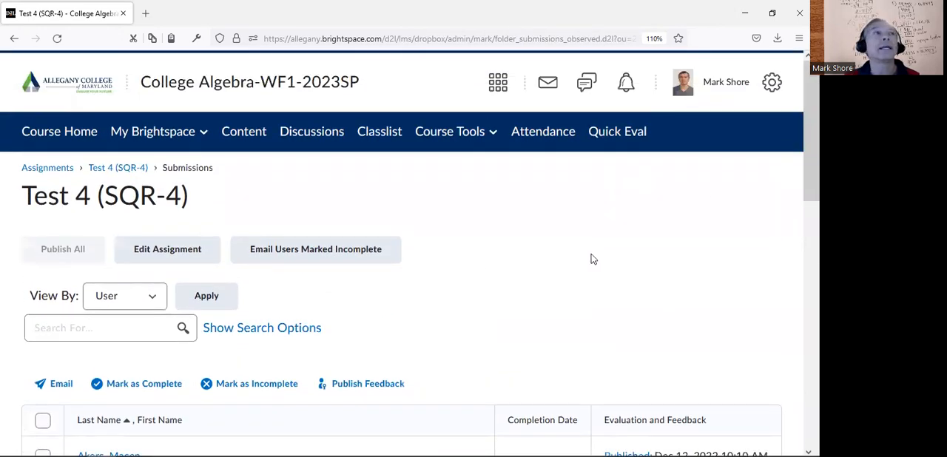